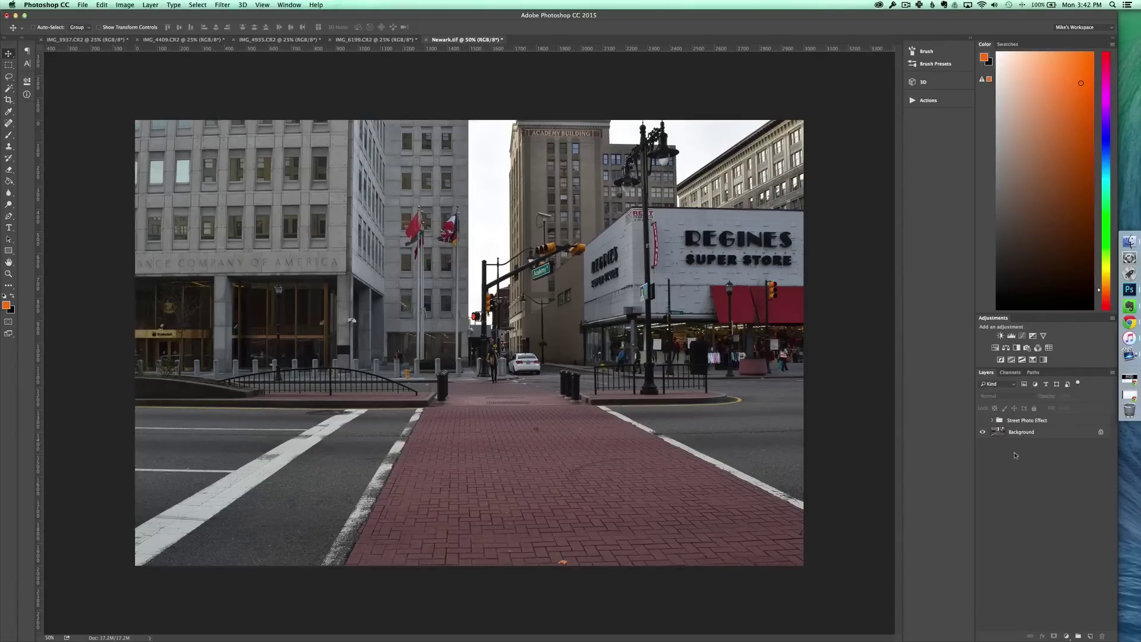
# Step: Preview the old group, then add a Curves layer with lifted midtones, lowered highlights and deeper shadows
pyautogui.click(982, 421)
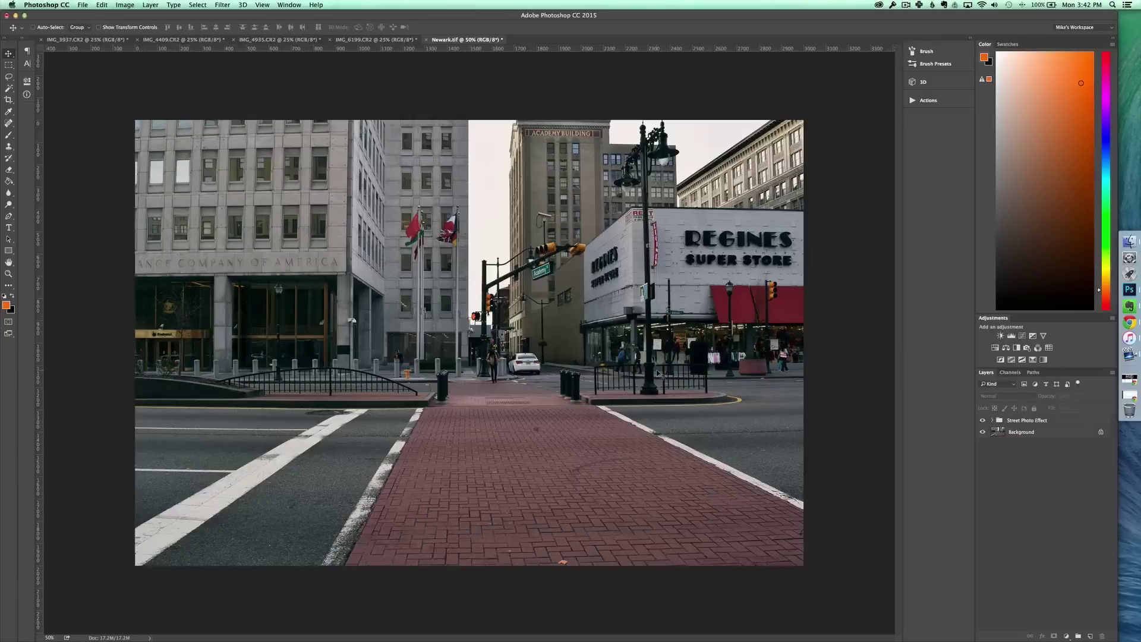
pyautogui.click(982, 420)
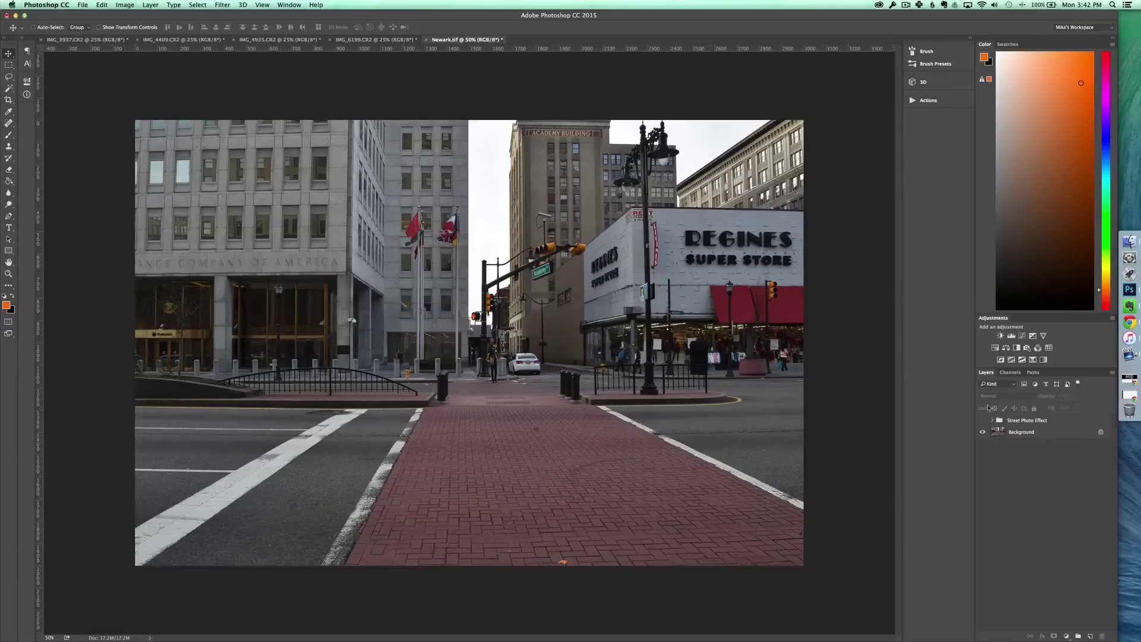
pyautogui.click(1066, 636)
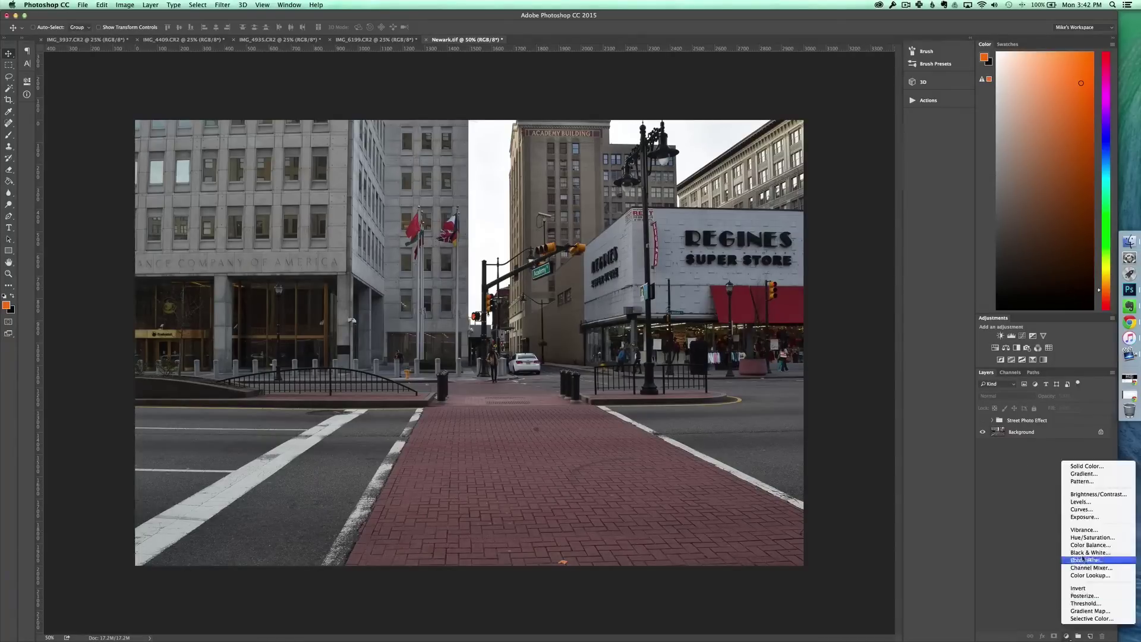
pyautogui.click(1081, 510)
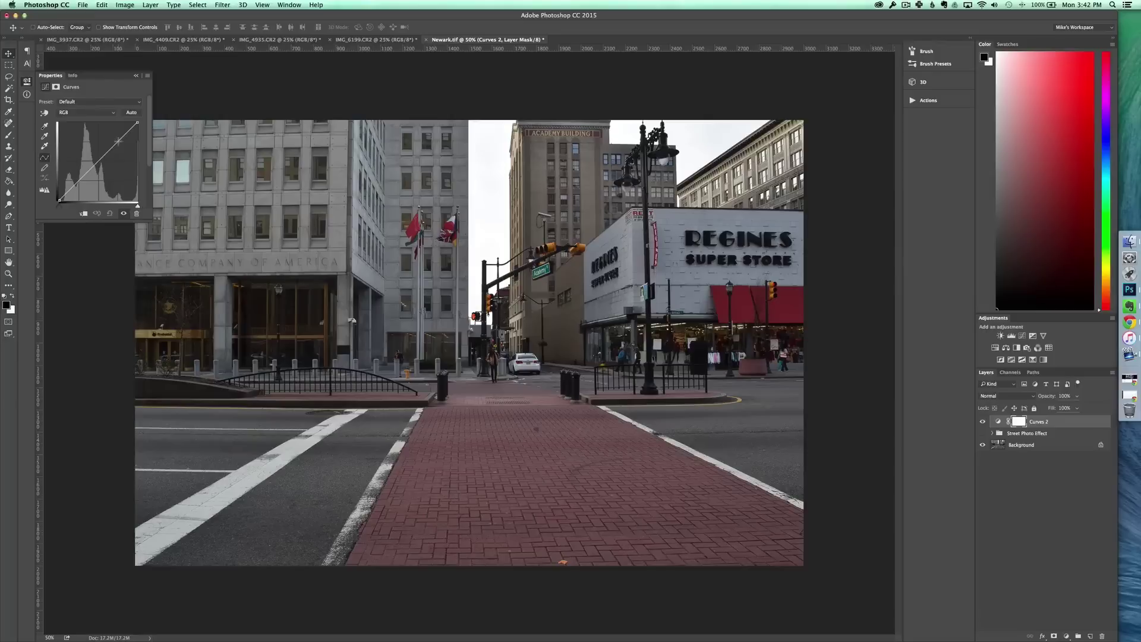
pyautogui.moveTo(119, 141); pyautogui.dragTo(116, 138)
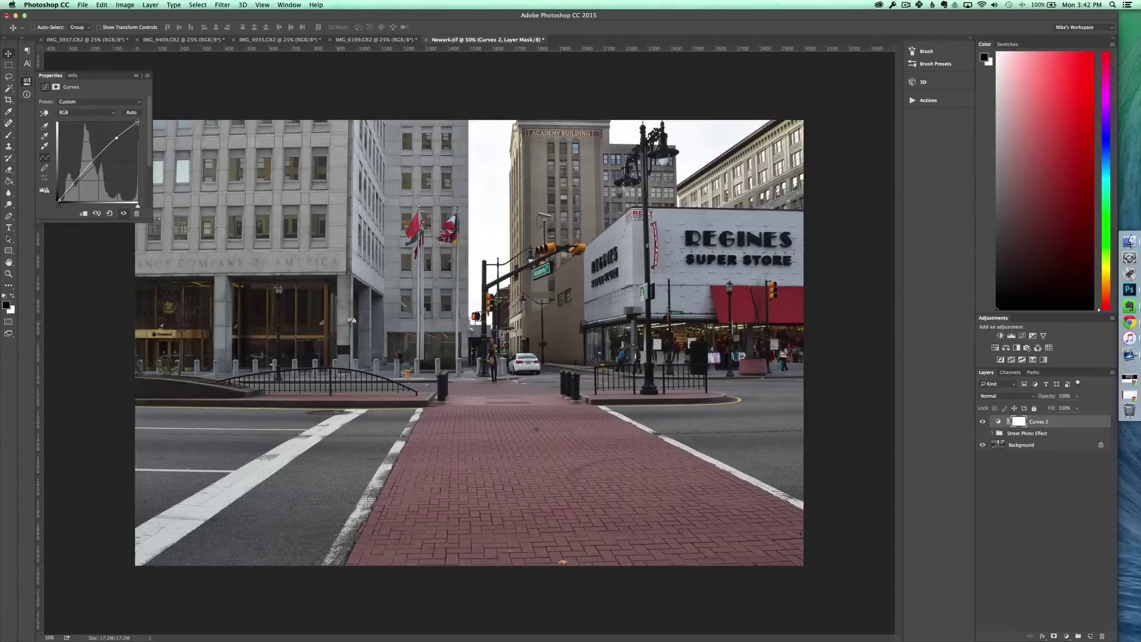
pyautogui.moveTo(136, 123); pyautogui.dragTo(157, 127)
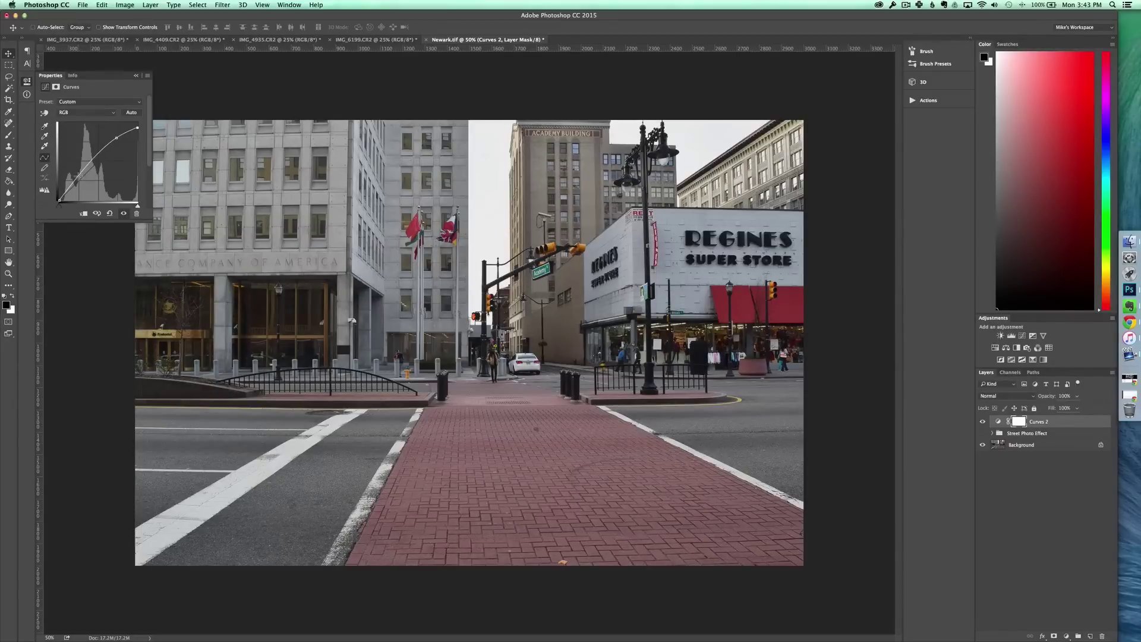
pyautogui.moveTo(77, 176); pyautogui.dragTo(81, 177)
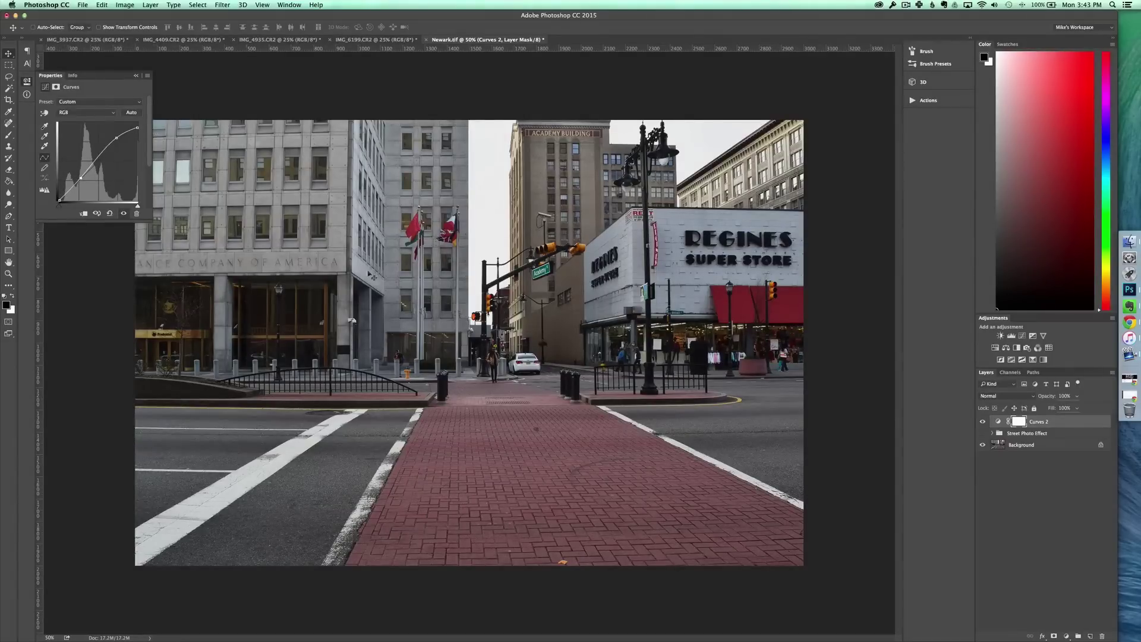
# Step: Toggle Curves 2 on and off to compare its before-and-after effect
pyautogui.click(983, 422)
pyautogui.click(983, 422)
pyautogui.click(982, 422)
pyautogui.click(983, 422)
pyautogui.click(136, 76)
# Step: Add a Photo Filter adjustment layer using the Sepia filter
pyautogui.click(1066, 636)
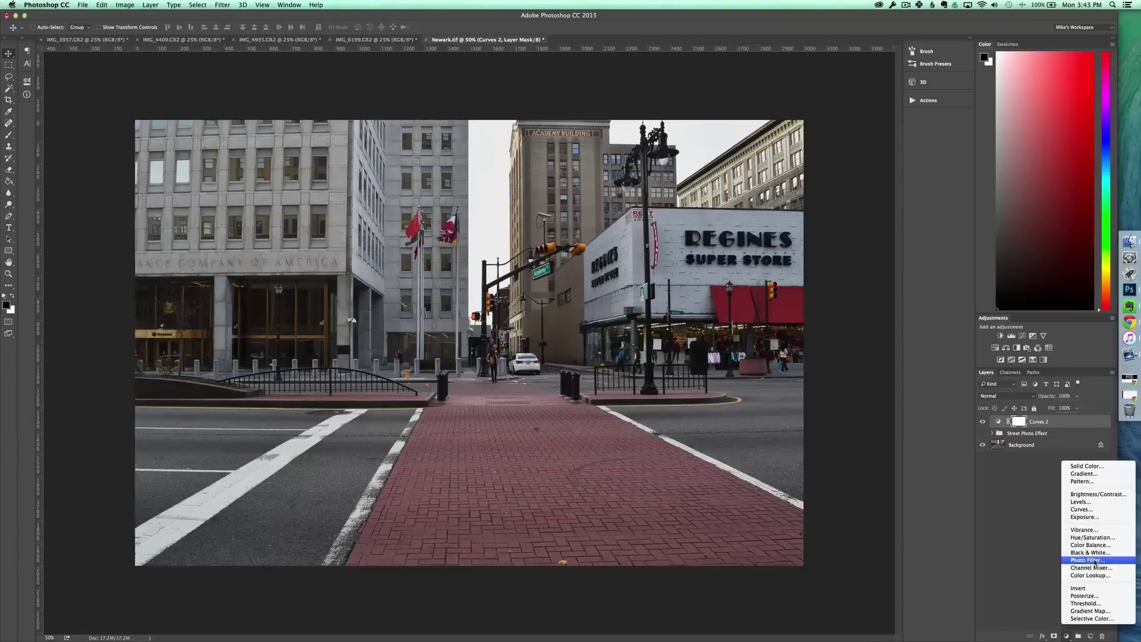
pyautogui.click(1087, 560)
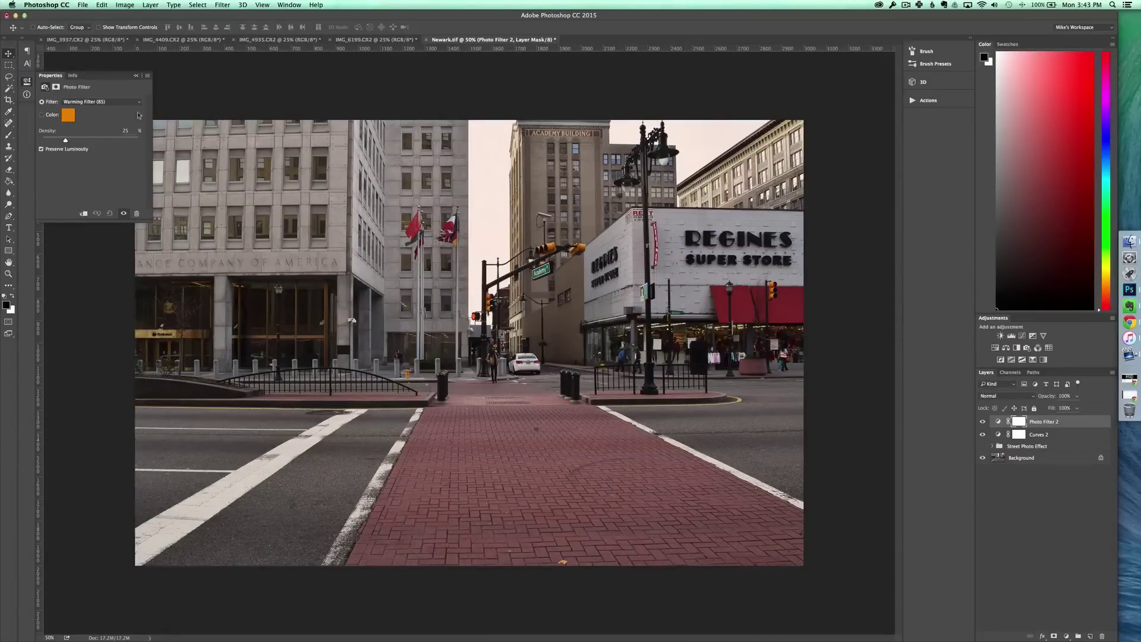
pyautogui.click(71, 104)
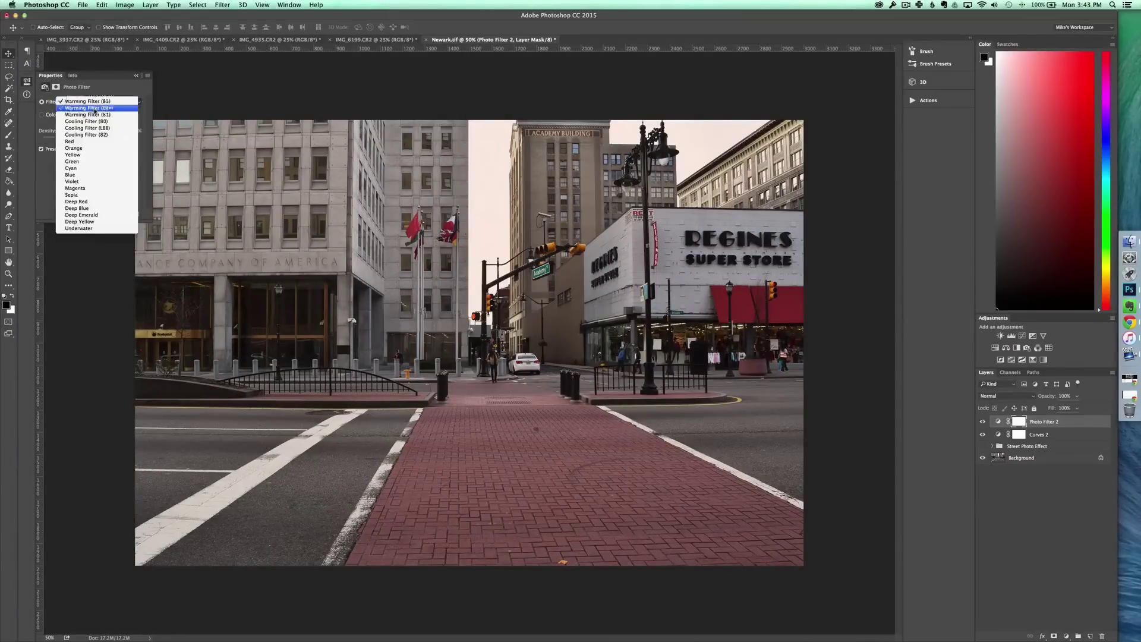
pyautogui.click(82, 196)
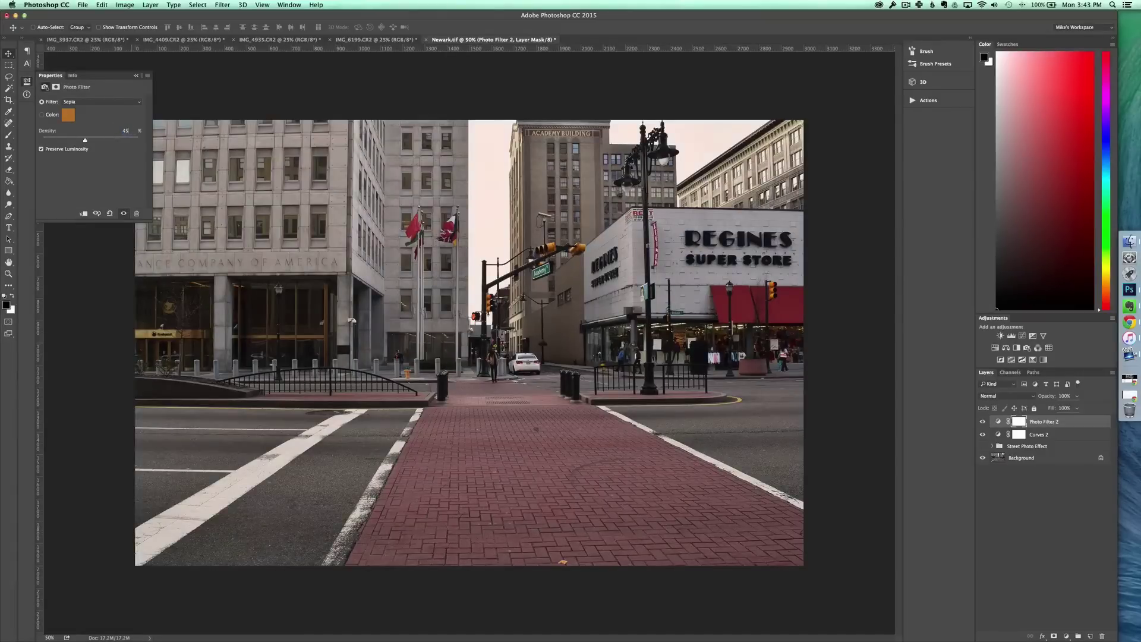
pyautogui.click(136, 76)
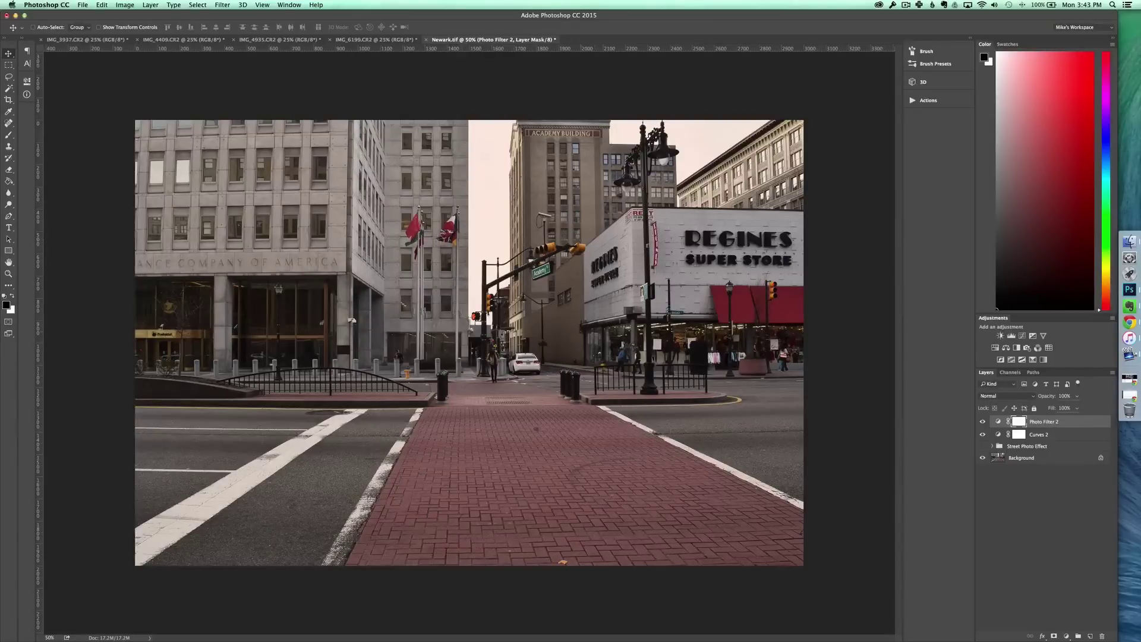
# Step: Lower the Photo Filter 2 layer's opacity to 25% in Layer Style
pyautogui.doubleClick(1080, 423)
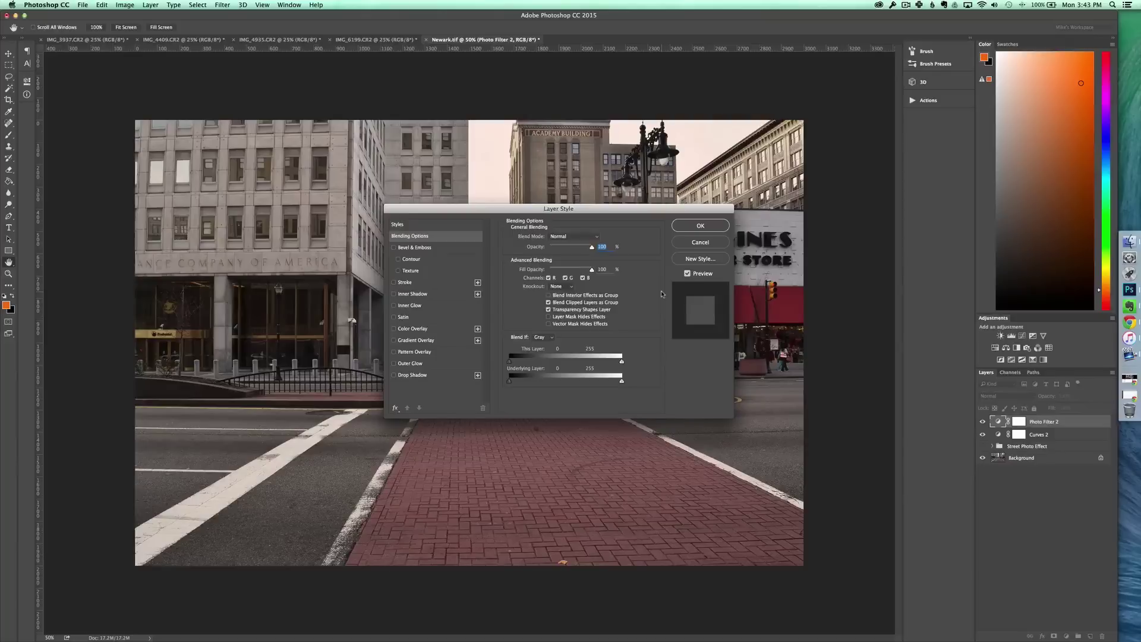
pyautogui.write('25')
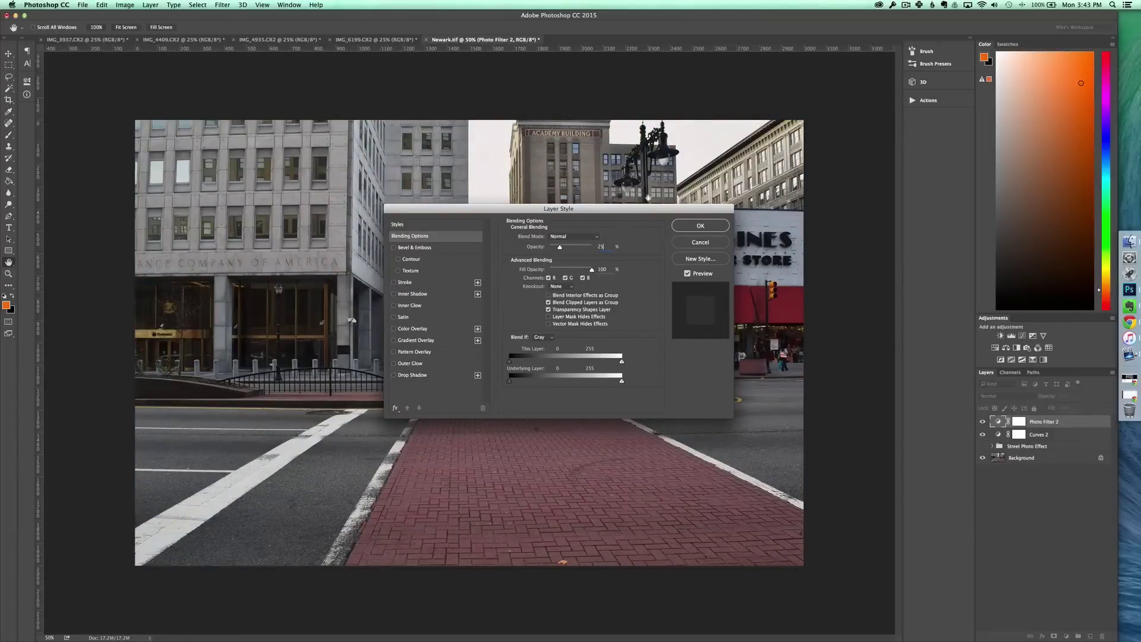
pyautogui.click(700, 226)
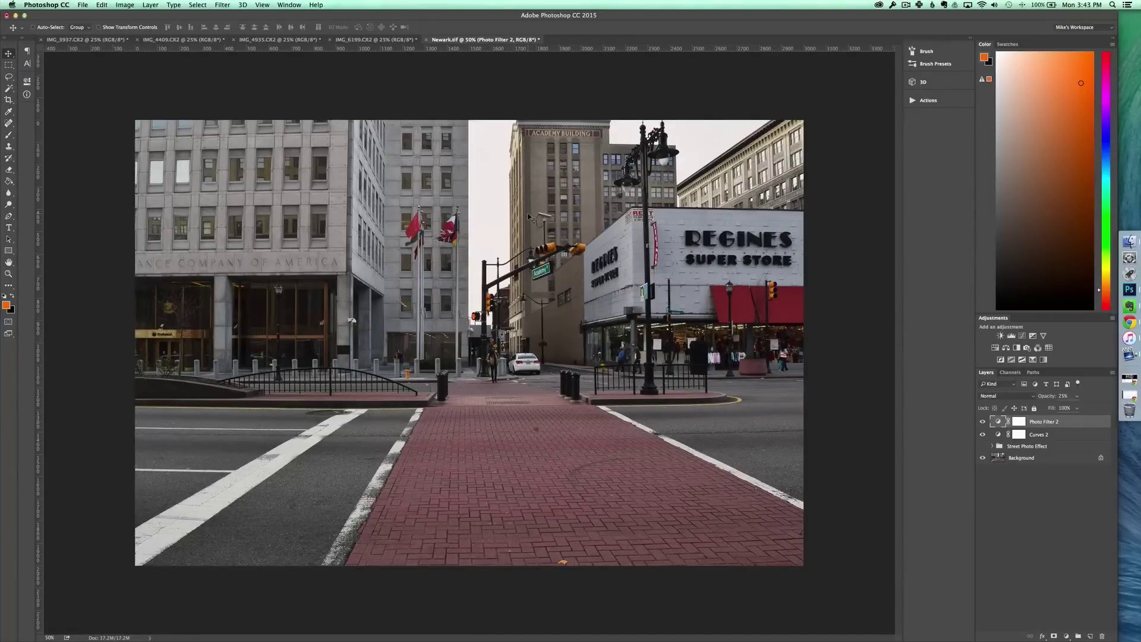
pyautogui.click(1005, 512)
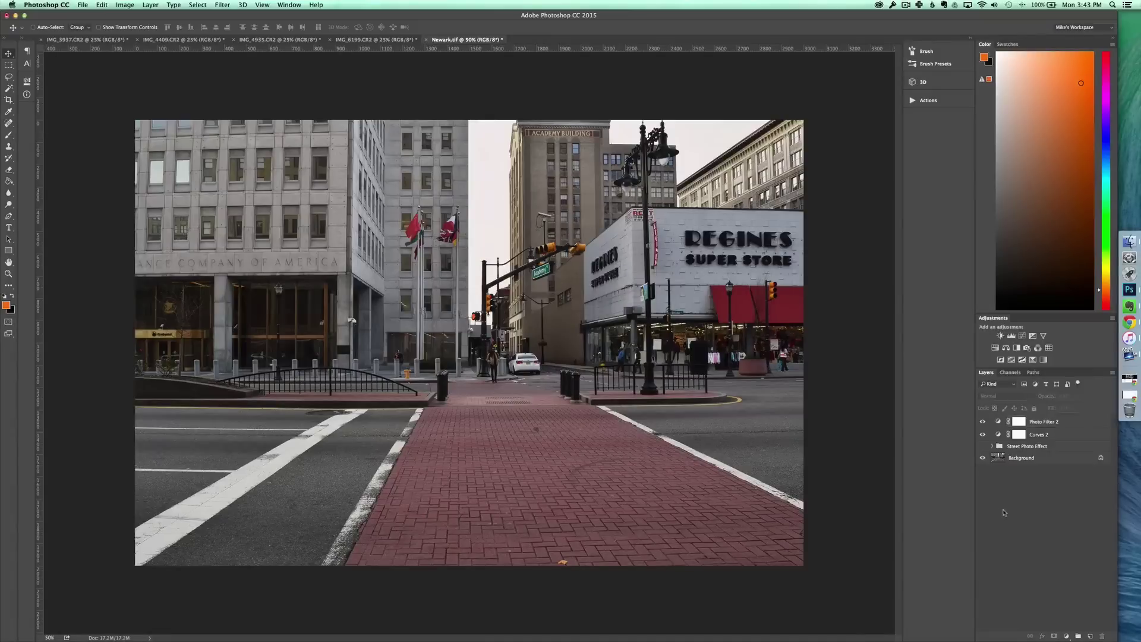
# Step: Add a Brightness/Contrast layer with Brightness 4 and Contrast -3
pyautogui.click(1067, 636)
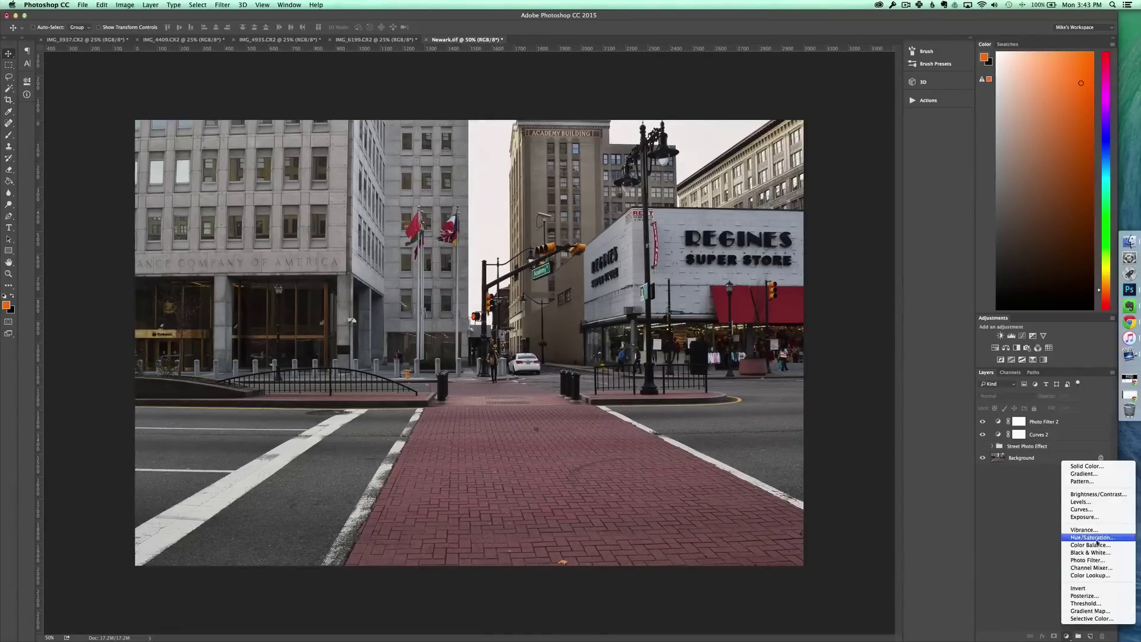
pyautogui.click(1093, 494)
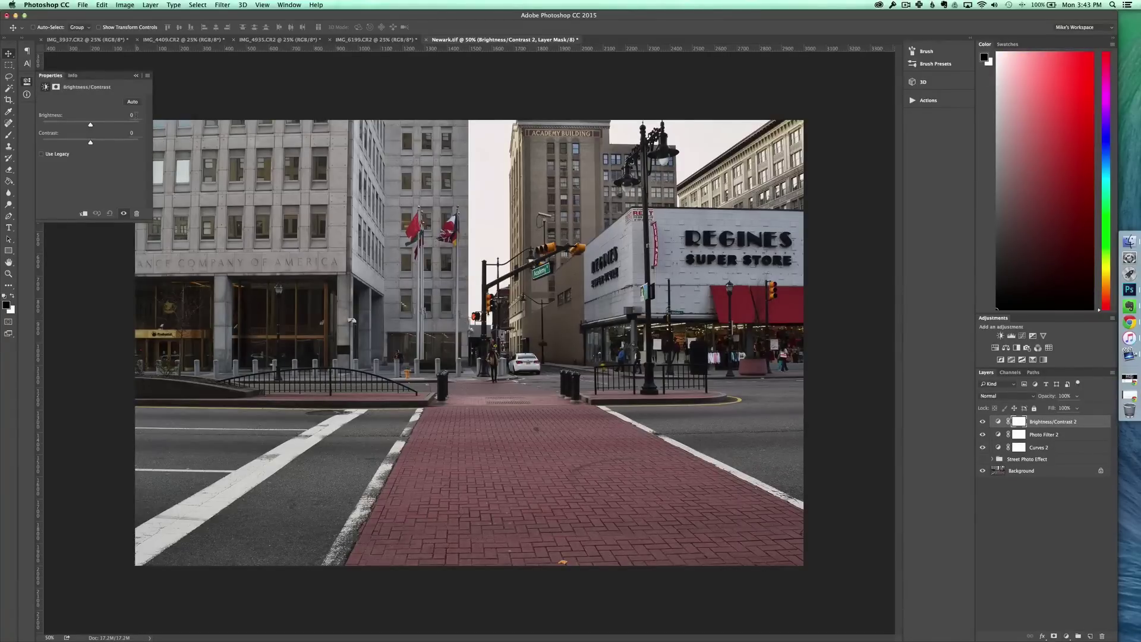
pyautogui.write('4')
pyautogui.write('-3')
pyautogui.click(137, 77)
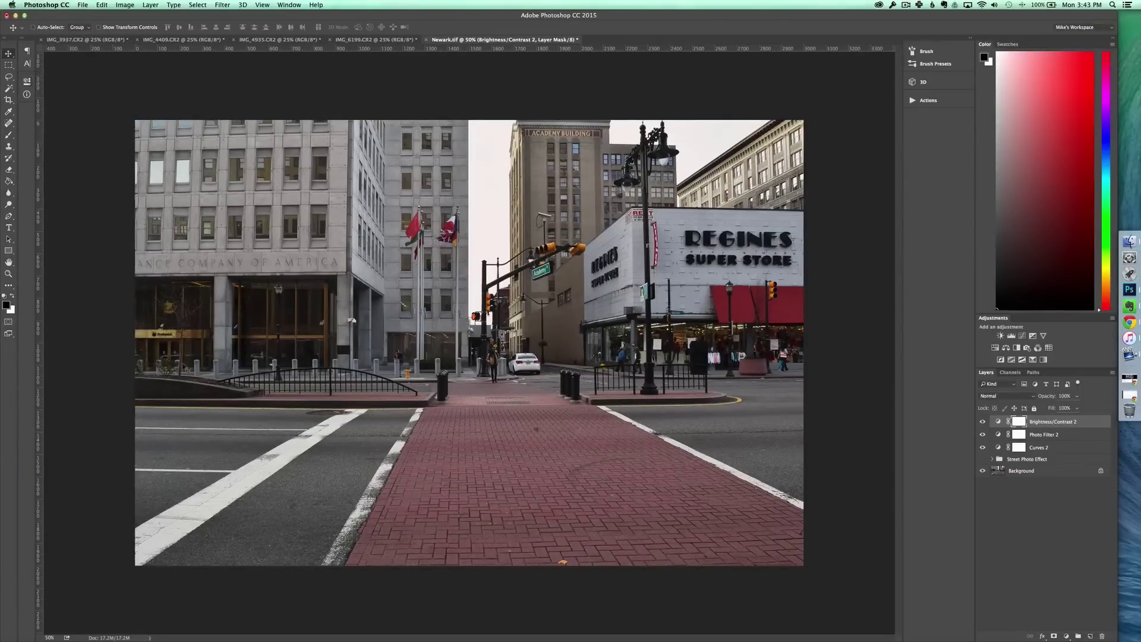
# Step: Add a Selective Color layer and set Cyan to 8 for the Blacks
pyautogui.click(1068, 637)
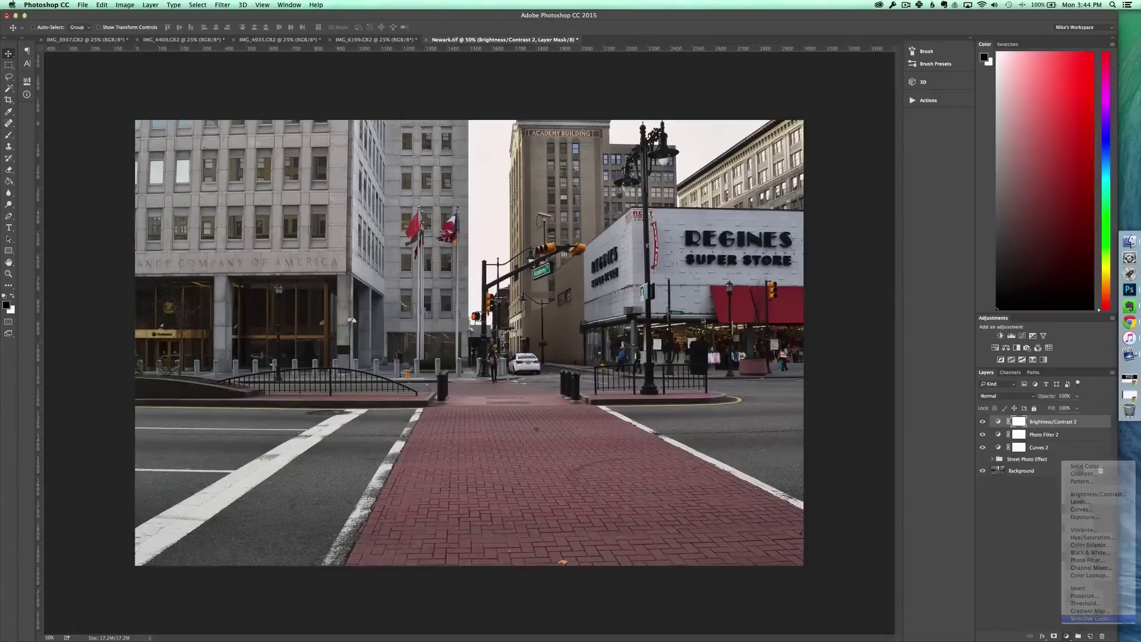
pyautogui.click(1088, 621)
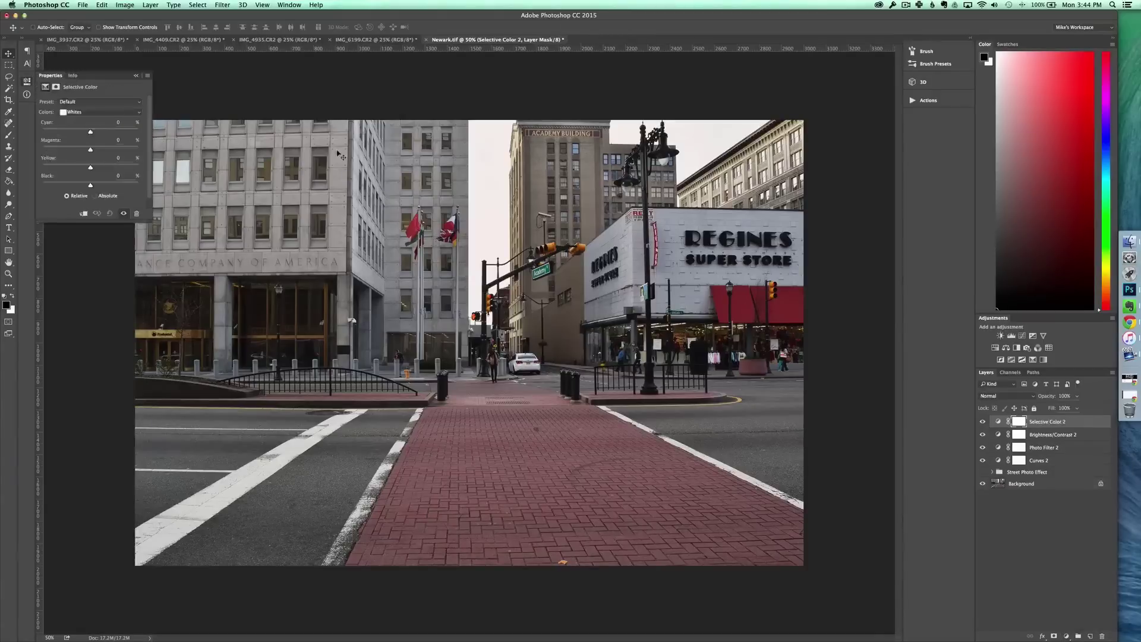
pyautogui.click(120, 114)
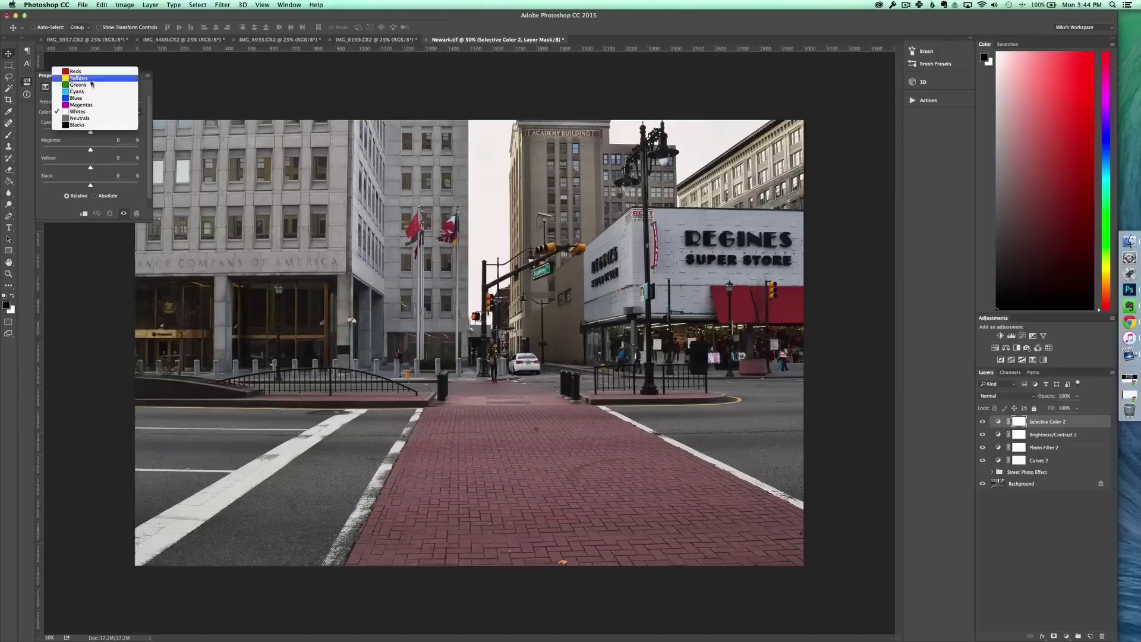
pyautogui.click(79, 125)
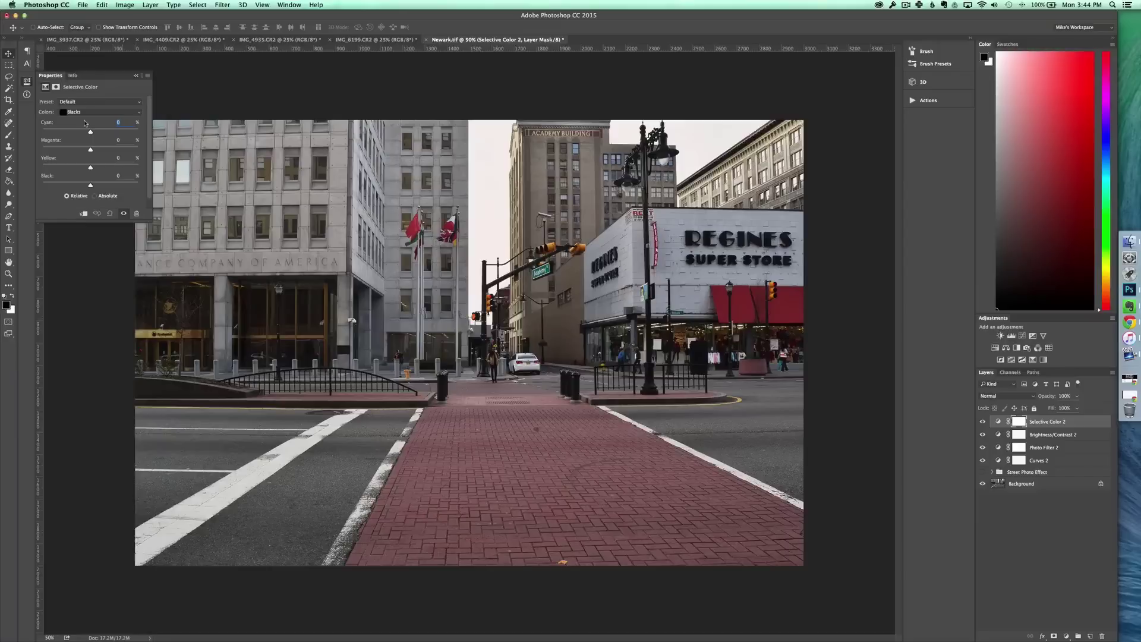
pyautogui.write('8')
# Step: Set Neutrals Cyan to 3 and Whites to Cyan -10, Yellow +10
pyautogui.click(94, 112)
pyautogui.click(94, 105)
pyautogui.write('3')
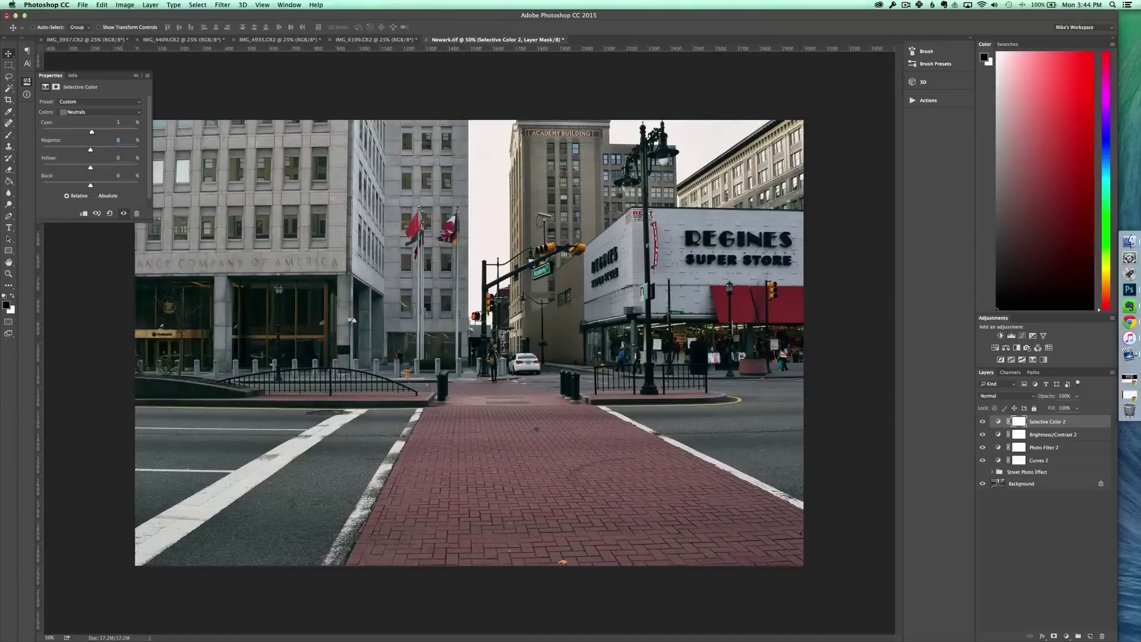
pyautogui.click(121, 113)
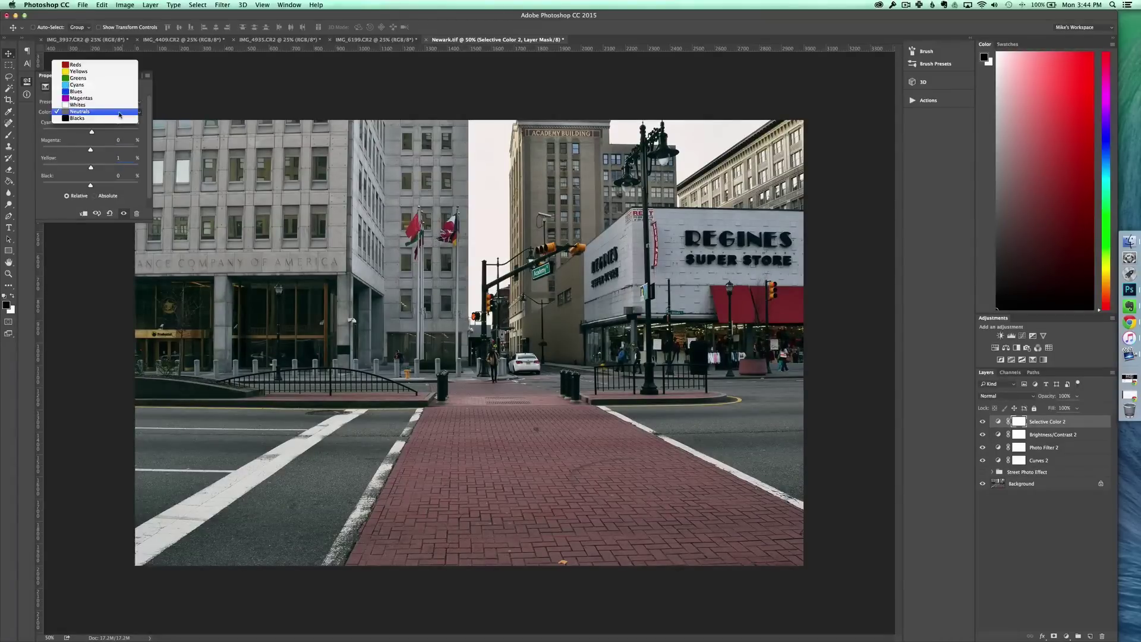
pyautogui.click(117, 104)
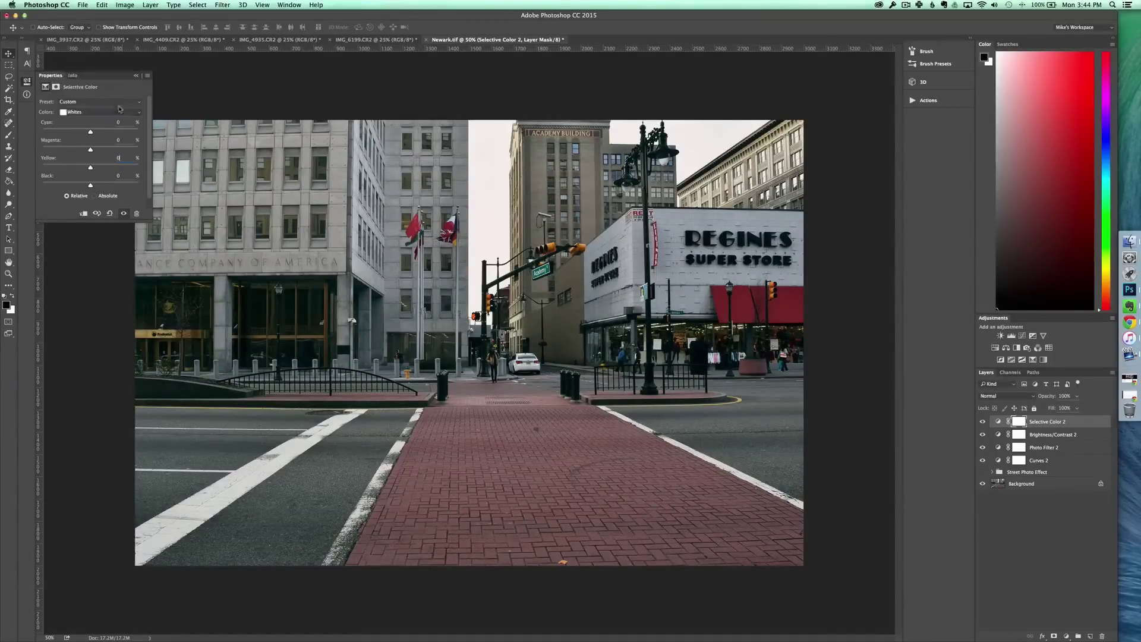
pyautogui.write('-10')
pyautogui.write('10')
pyautogui.click(136, 76)
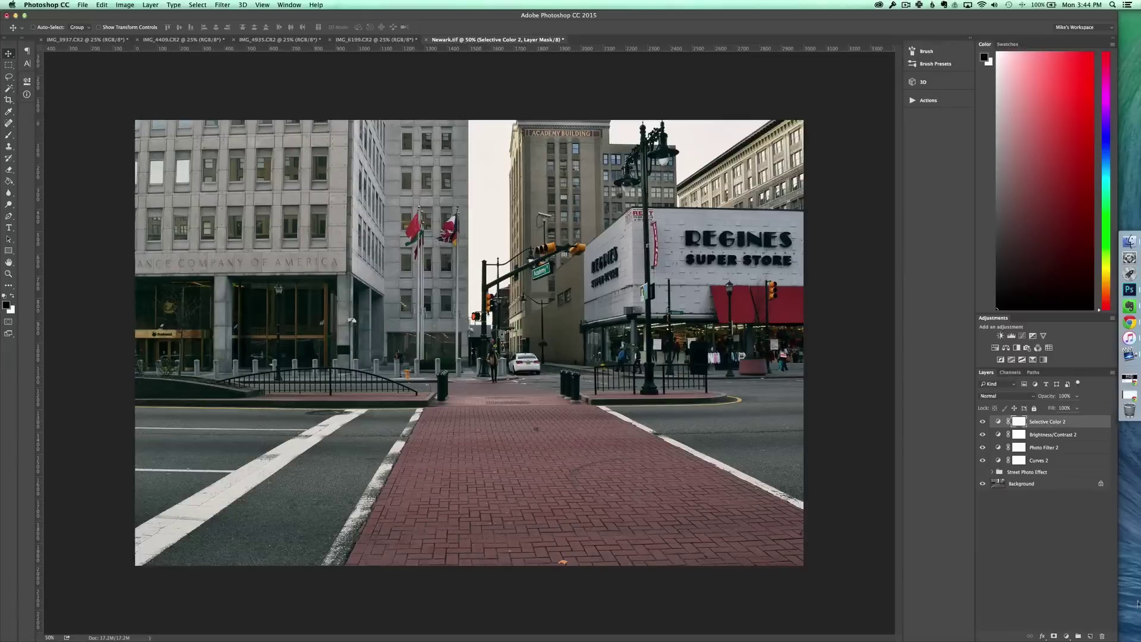
pyautogui.click(1061, 553)
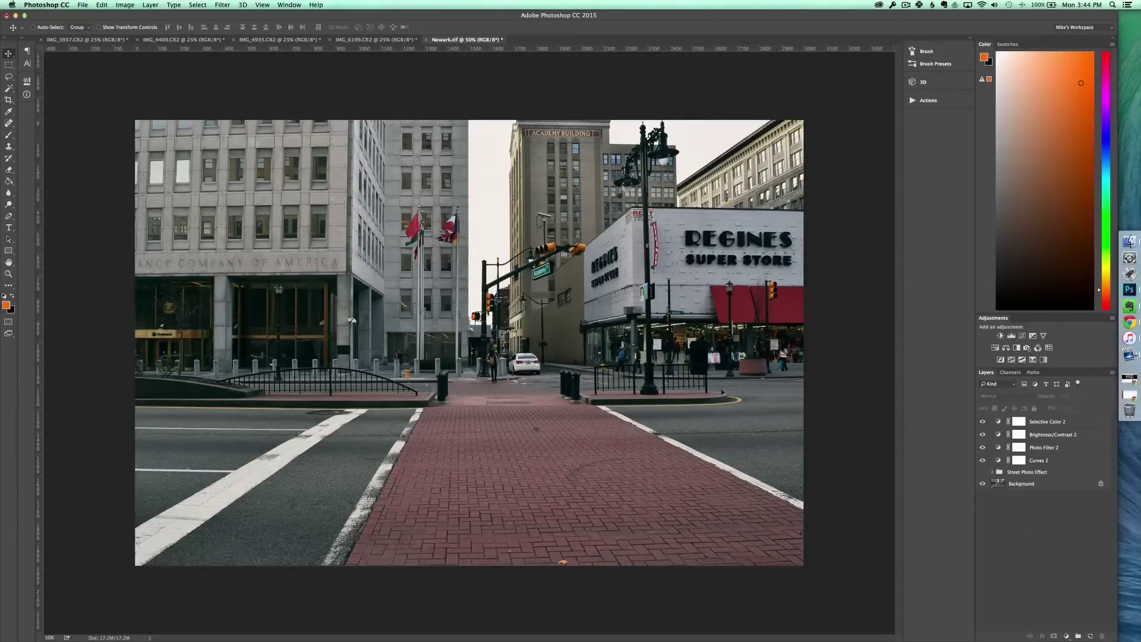
# Step: Add a Vibrance layer with Vibrance 8 and Saturation -5
pyautogui.click(1066, 636)
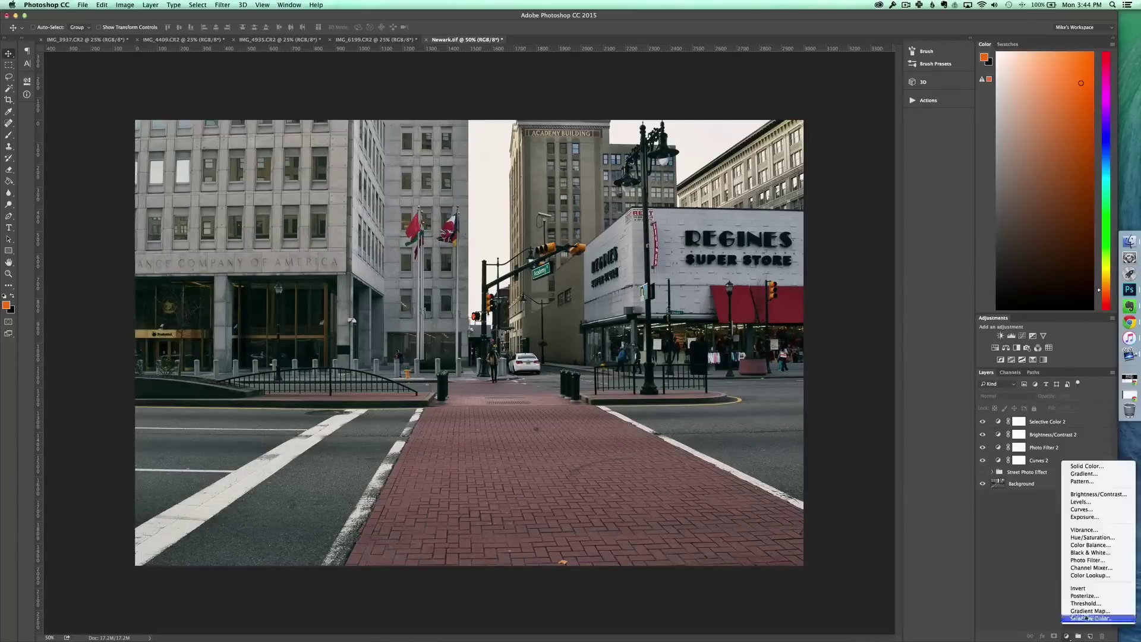
pyautogui.click(1097, 530)
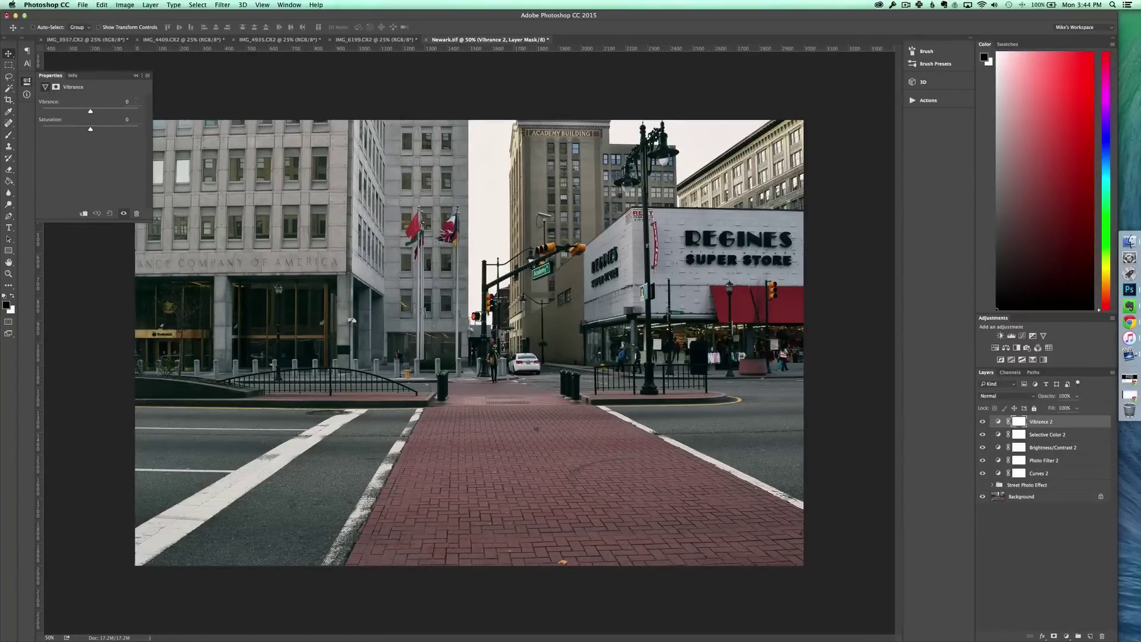
pyautogui.write('8')
pyautogui.click(138, 76)
# Step: Group Curves 2 through Vibrance 2 as 'Street Photo Effect' and toggle its visibility to compare
pyautogui.keyDown('shift'); pyautogui.click(1050, 475); pyautogui.keyUp('shift')
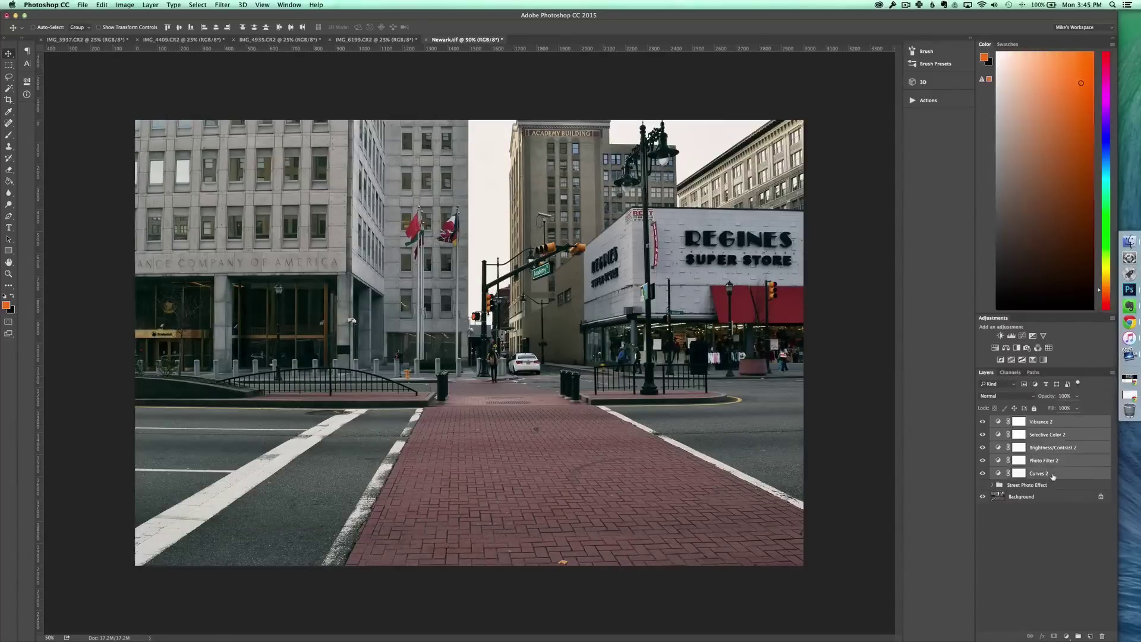
pyautogui.press('super+g')
pyautogui.write('Street Photo Effect')
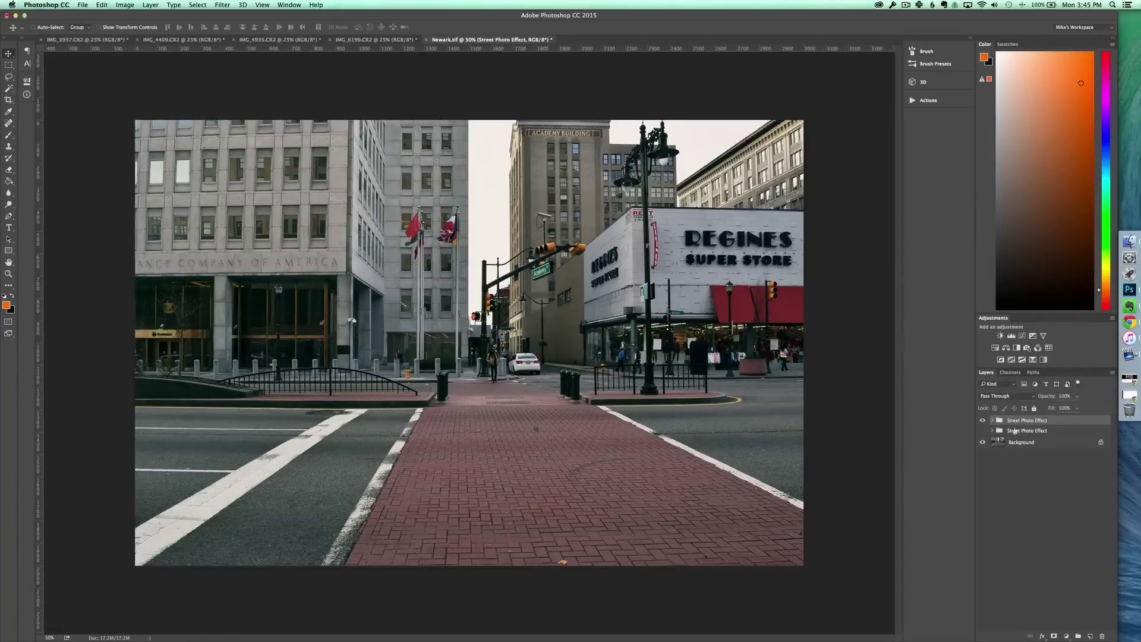
pyautogui.click(1027, 489)
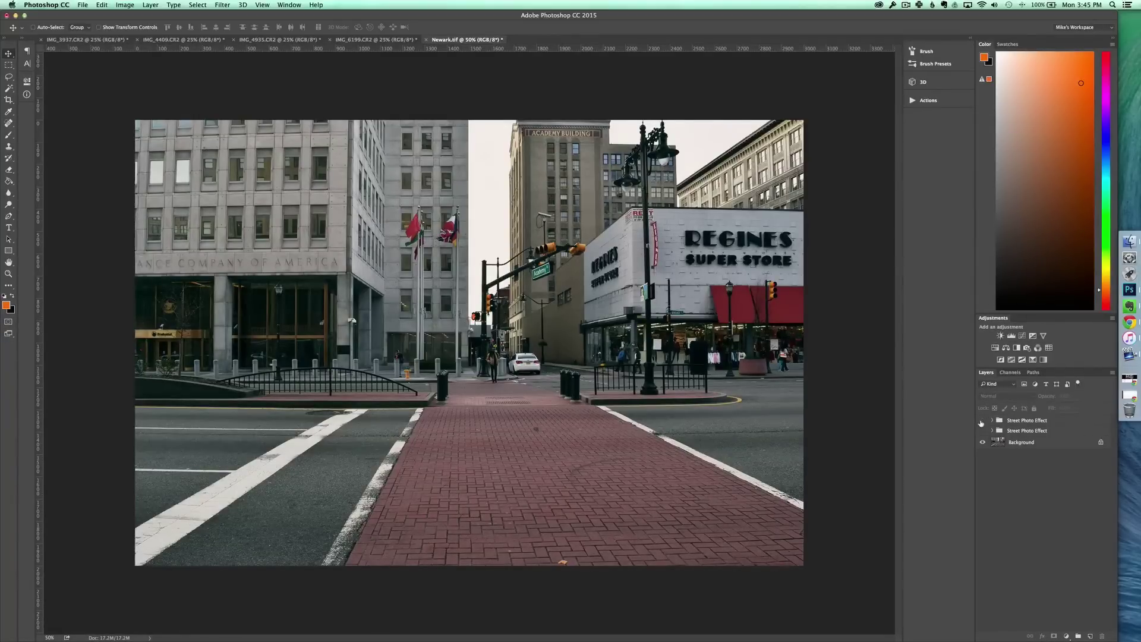
pyautogui.click(982, 421)
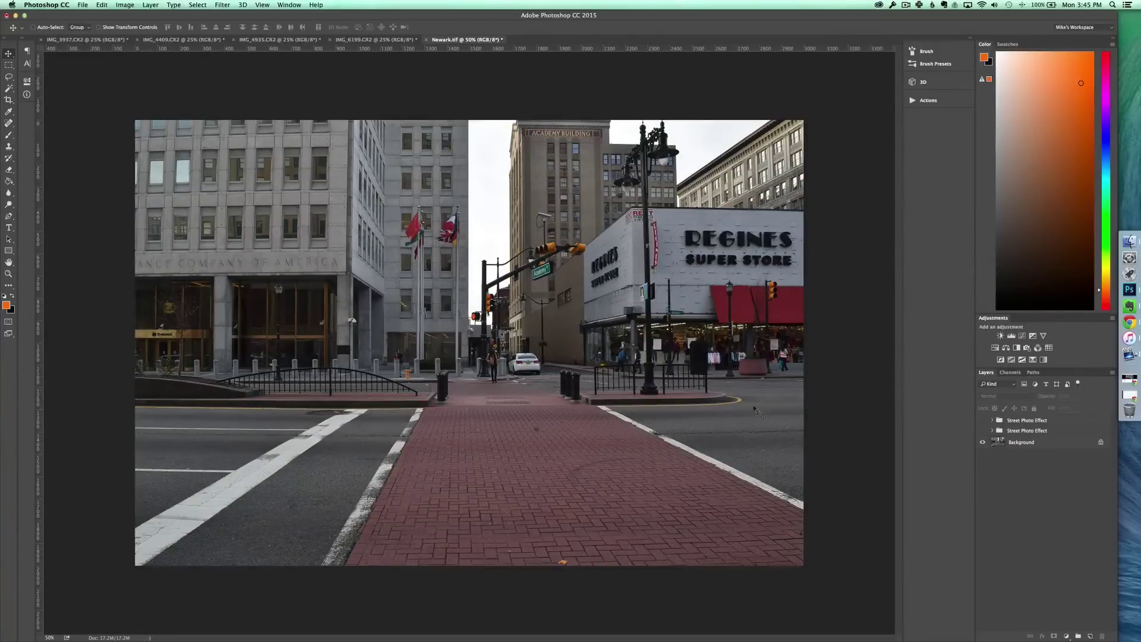
pyautogui.click(983, 421)
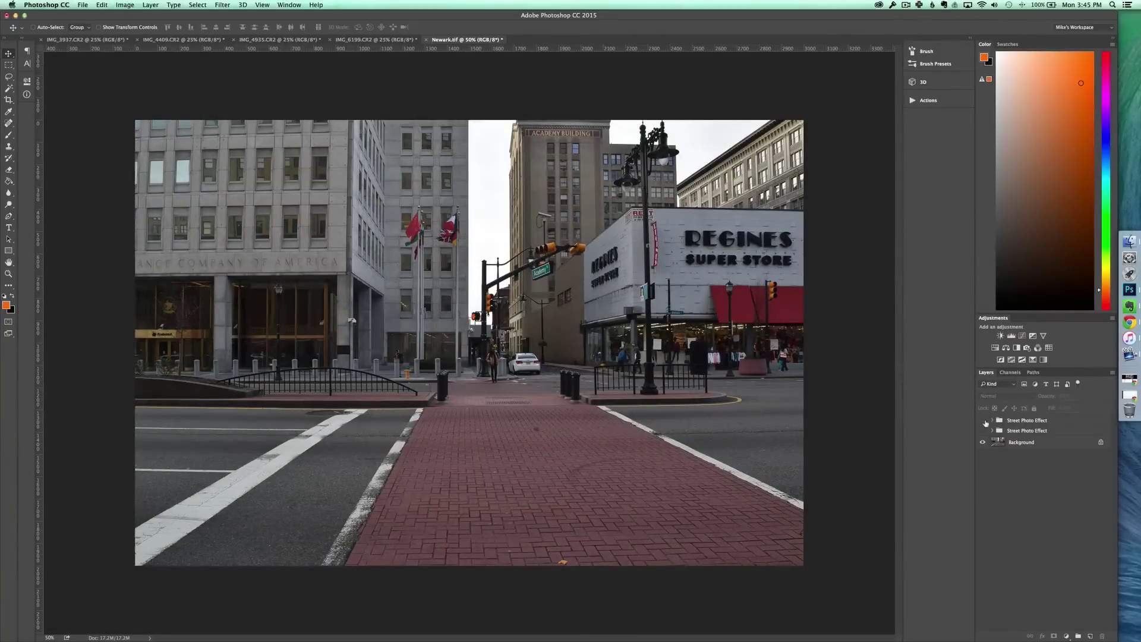